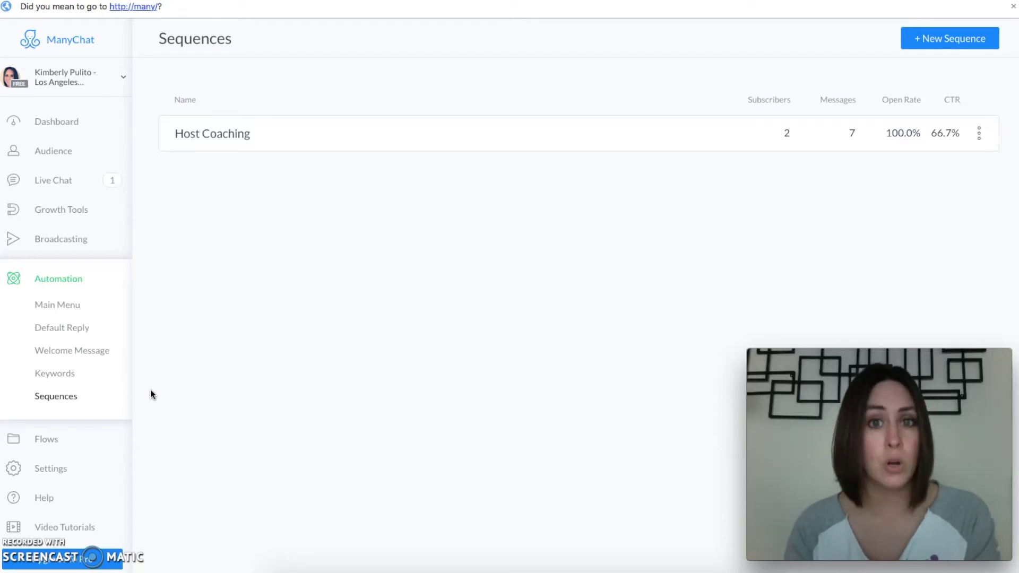
Look over the Host Coaching sequence's messages, then return to the Sequences list.
left_click(192, 133)
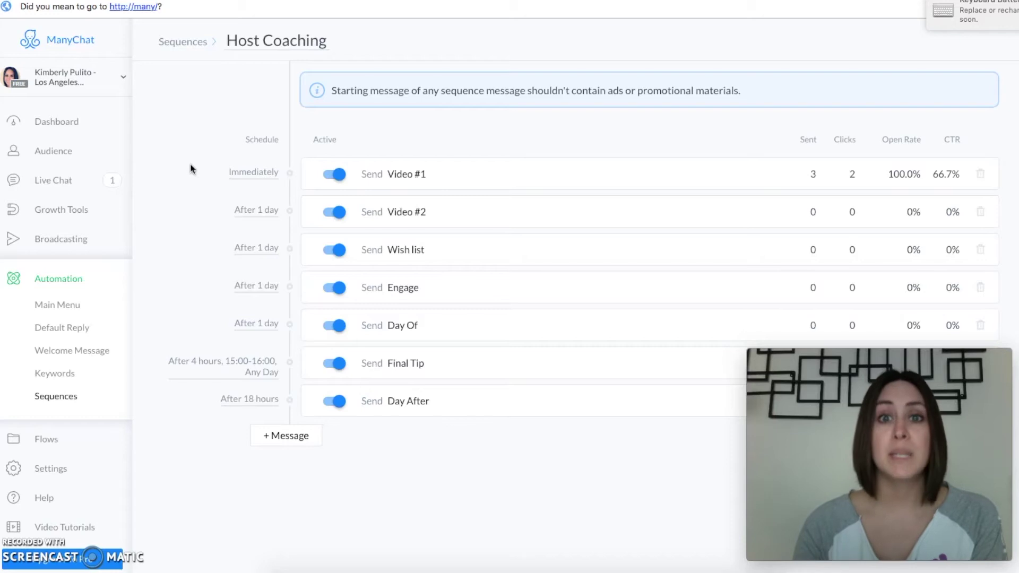
left_click(106, 396)
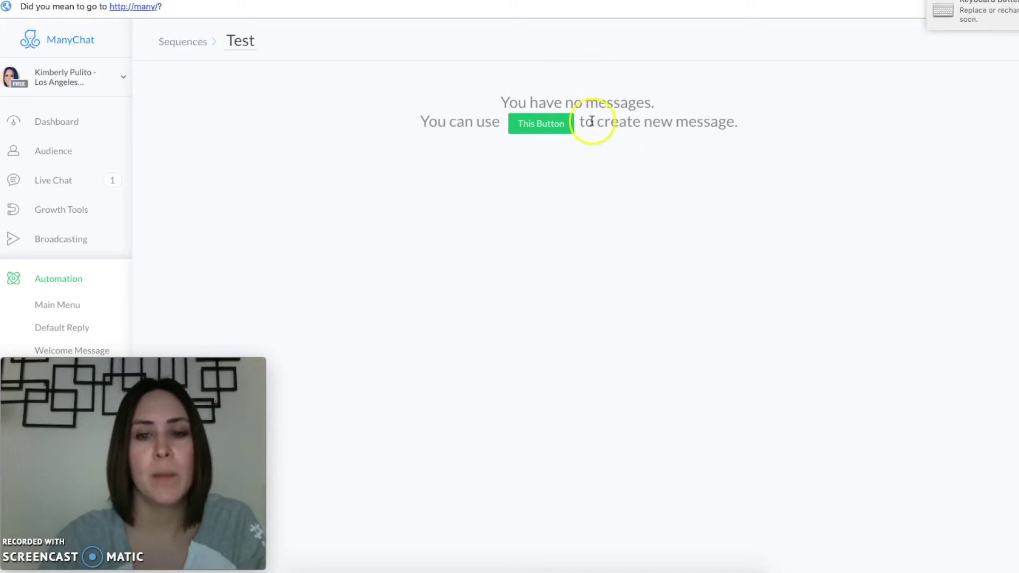
Add the Test sequence's first message, schedule it to send Immediately, and begin its reply.
left_click(538, 125)
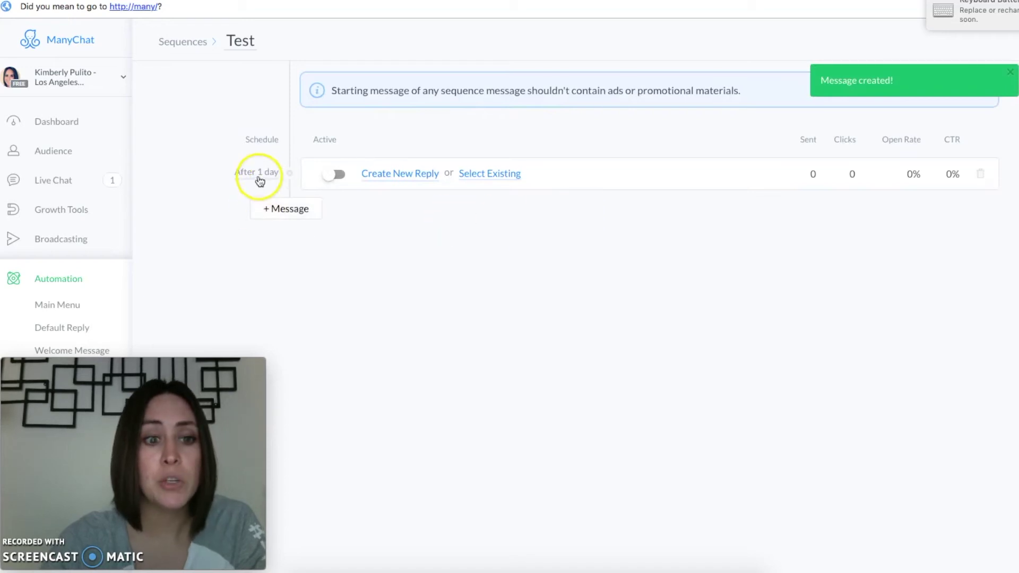
left_click(264, 177)
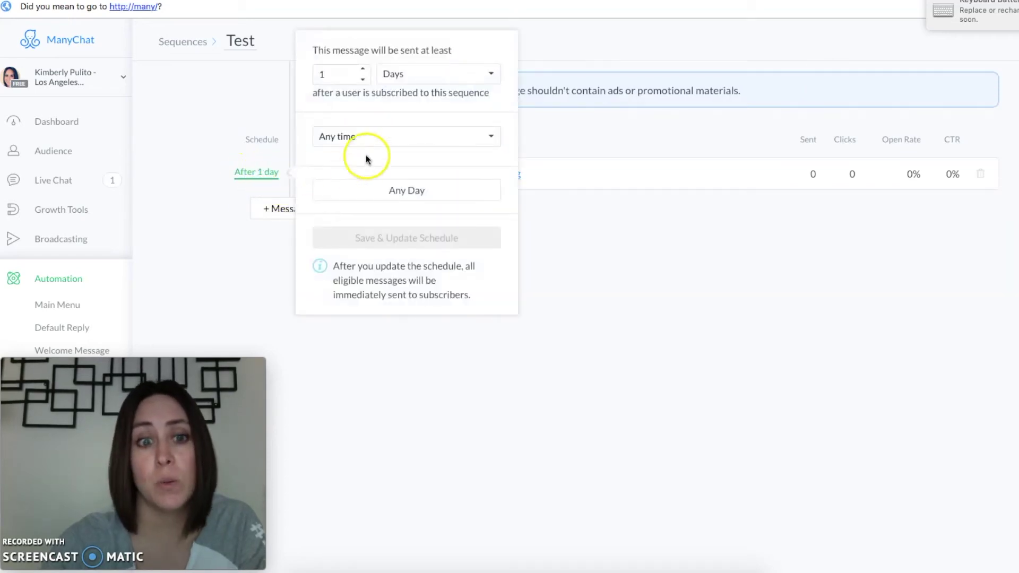
left_click(363, 77)
left_click(403, 74)
left_click(435, 35)
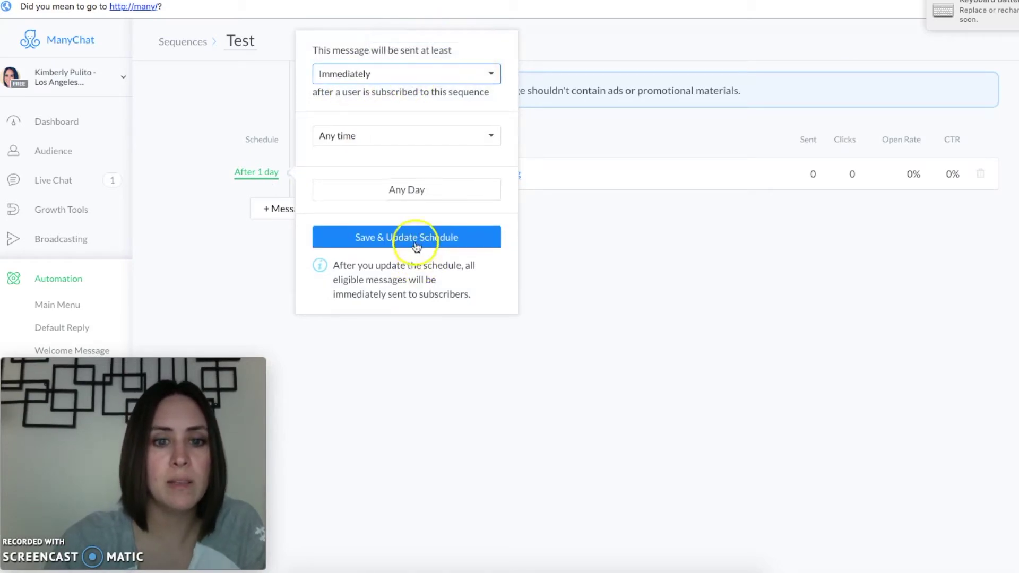
left_click(416, 244)
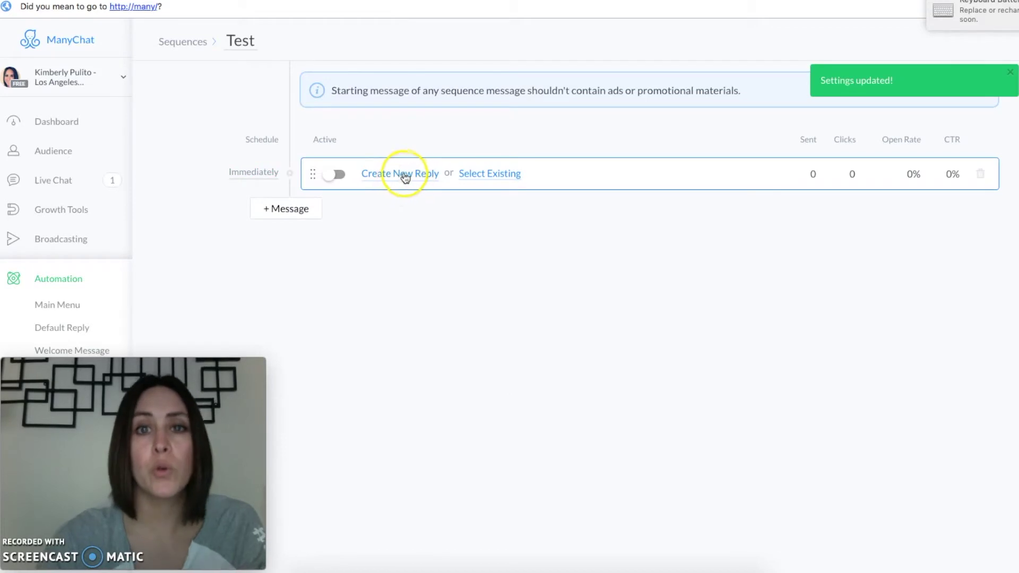
left_click(405, 175)
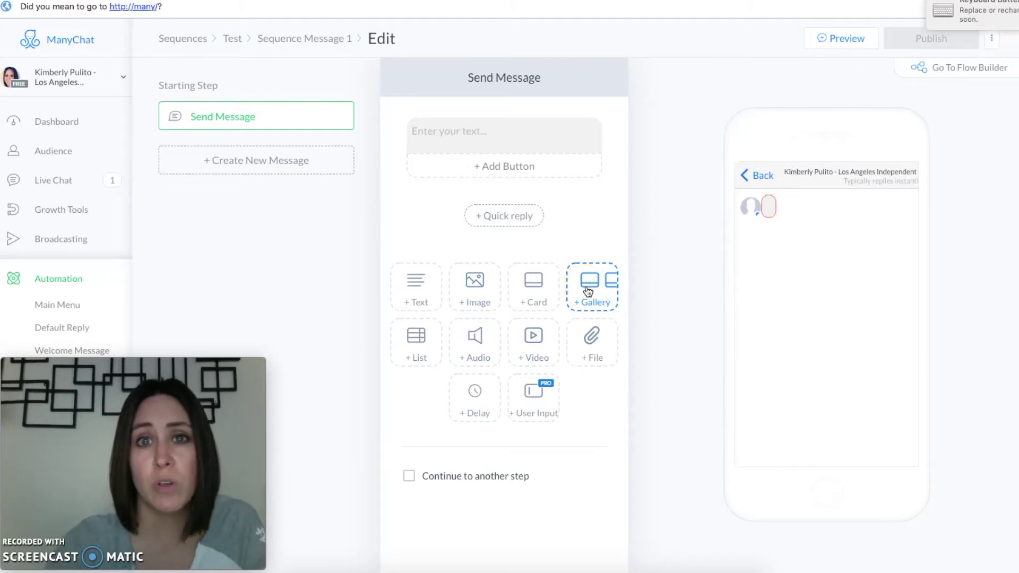
Enter the message text and add a Yes button that sends a 'Great!' reply.
left_click(466, 132)
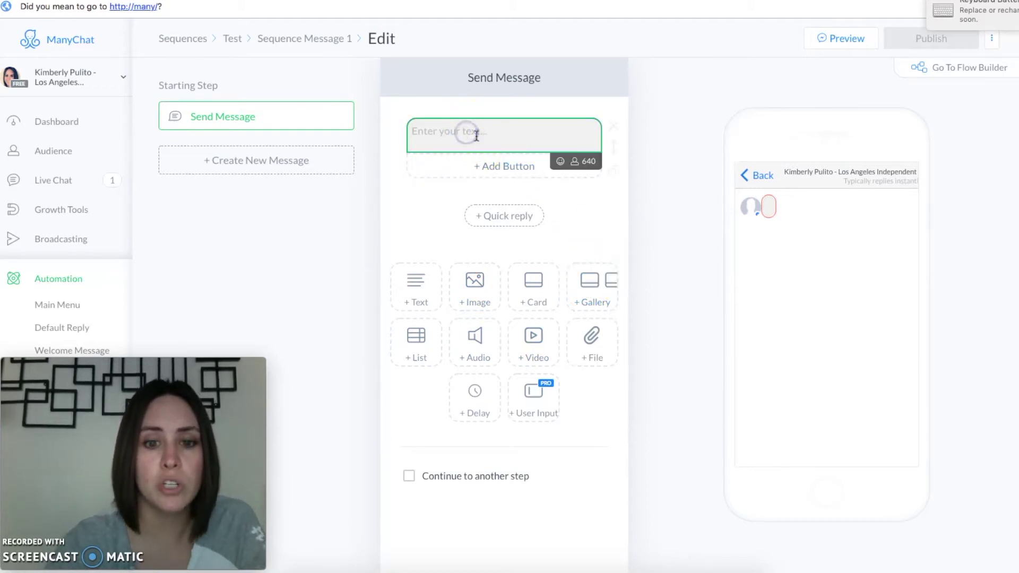
type("Type your message here")
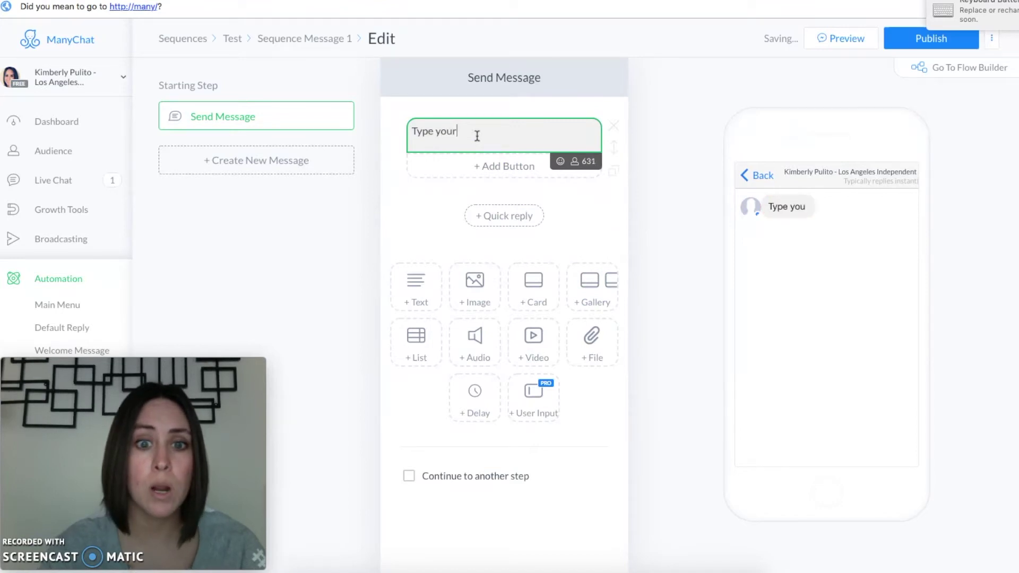
left_click(519, 169)
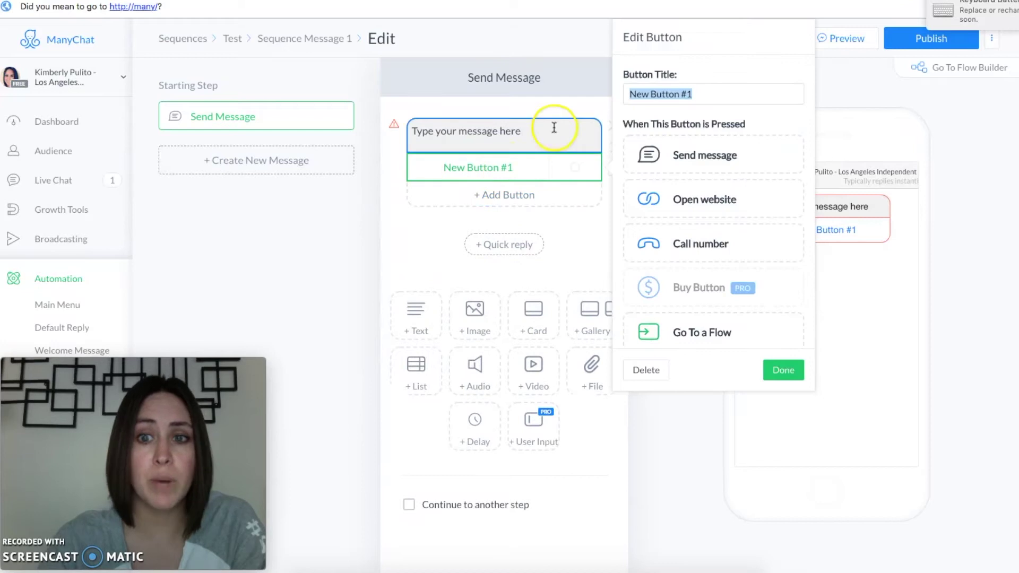
type("Yes")
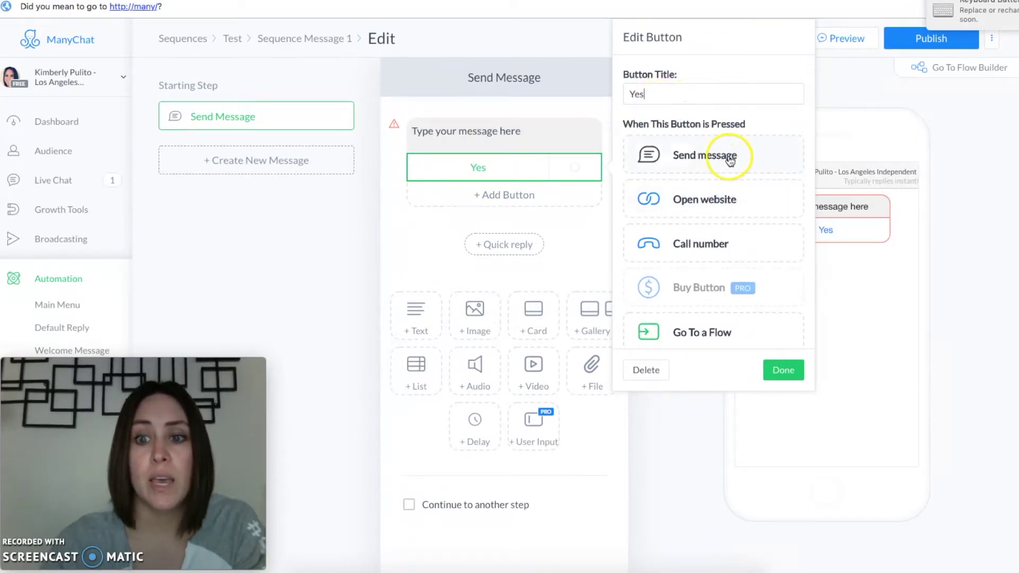
left_click(705, 155)
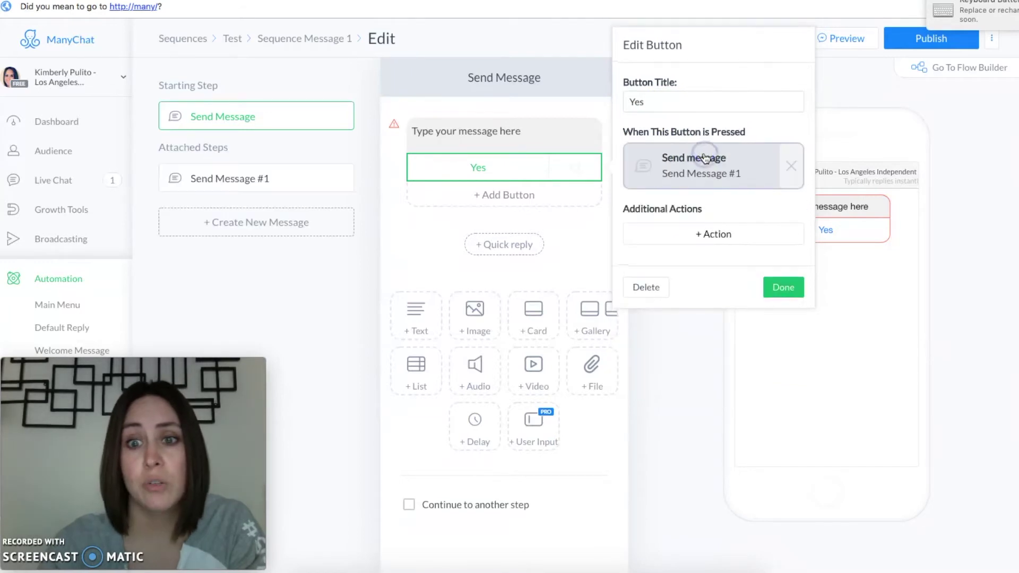
left_click(749, 160)
left_click(518, 131)
type("Great")
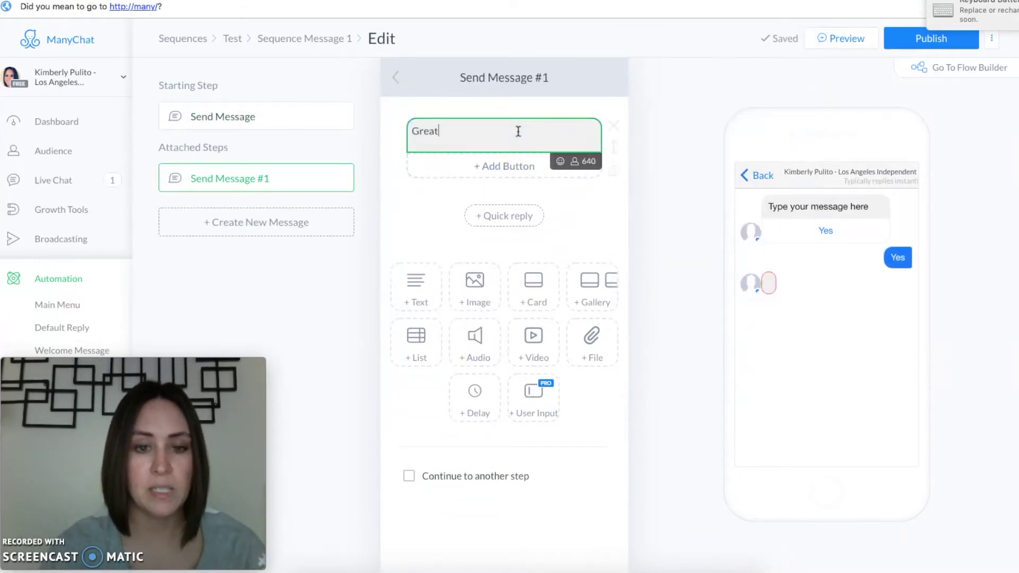
type("!")
left_click(392, 83)
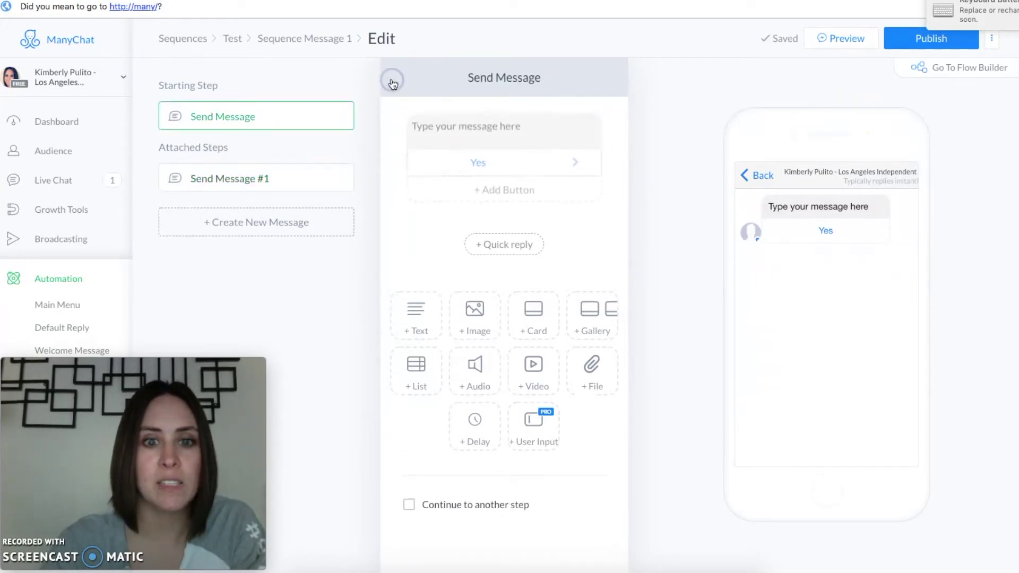
Add a second button titled 'No' that opens the coach's website URL.
left_click(492, 193)
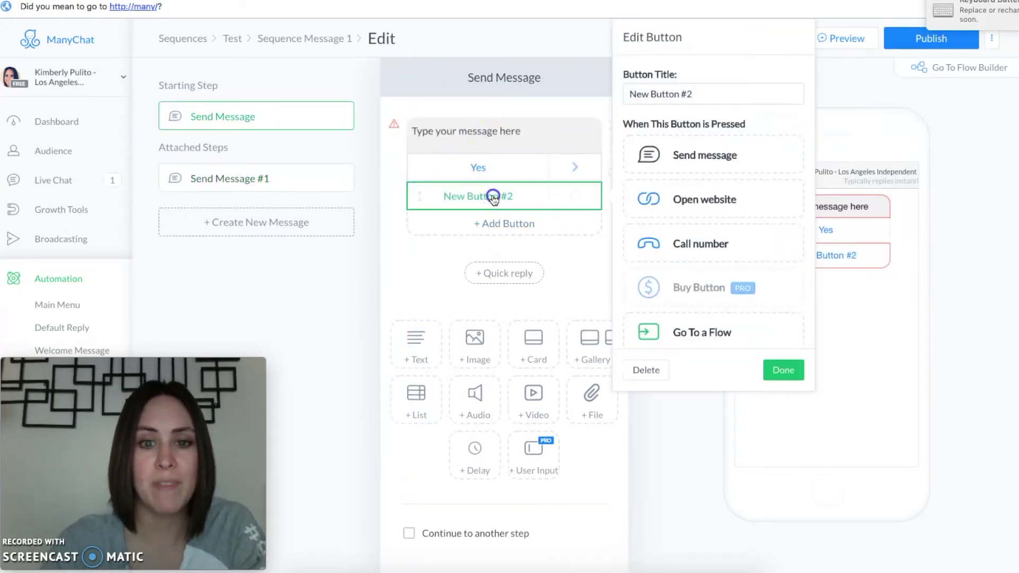
triple_click(684, 94)
type("No")
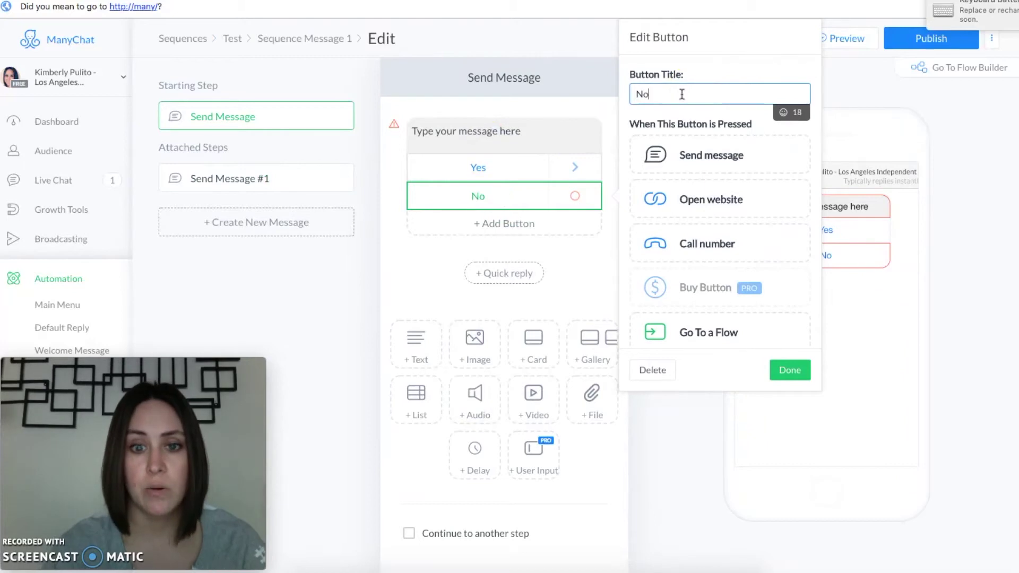
left_click(706, 199)
type("k")
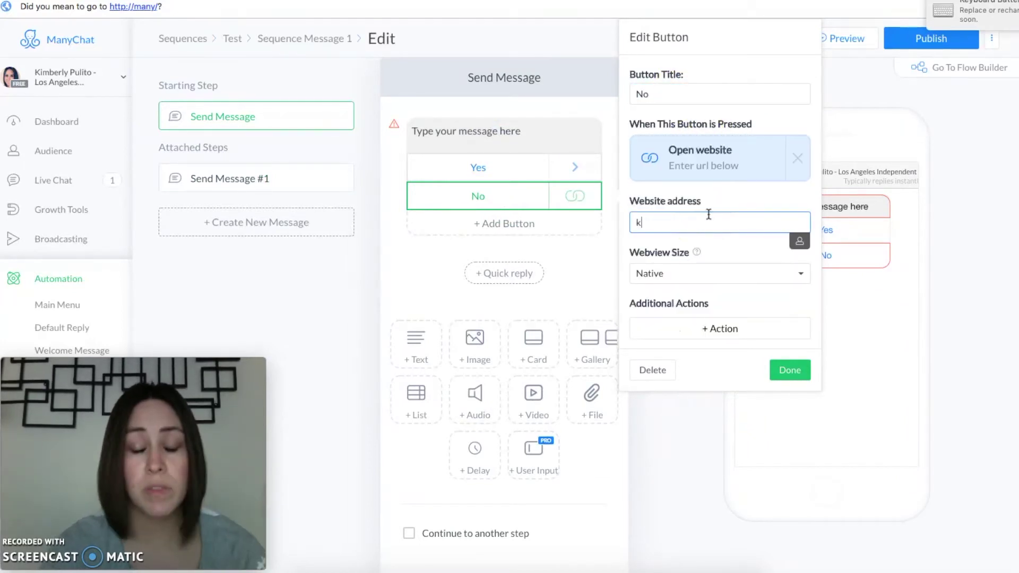
type("imberlypulito.com")
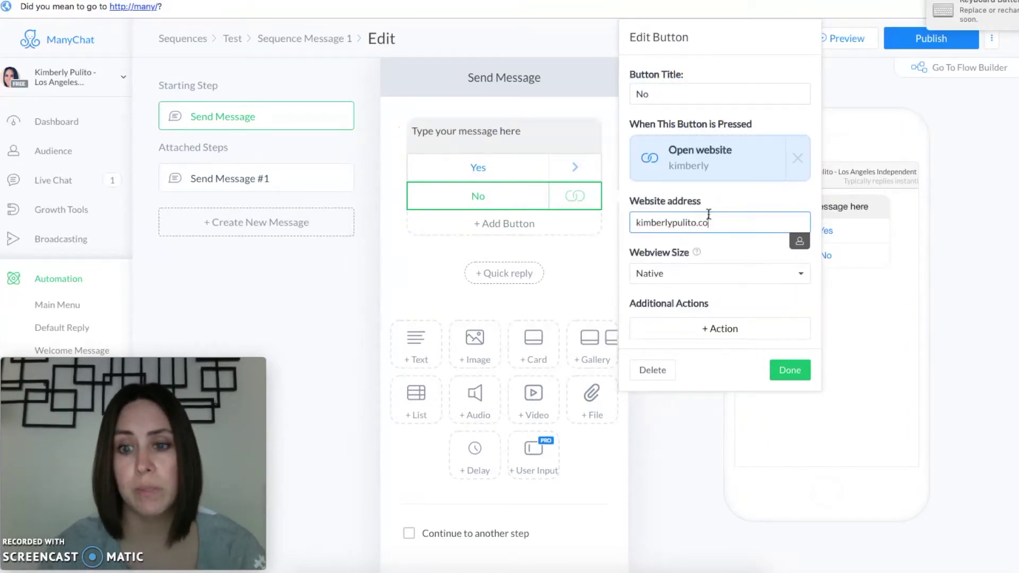
Finish the No button, then open Host Coaching's Video #1 message to view its video and buttons.
left_click(790, 369)
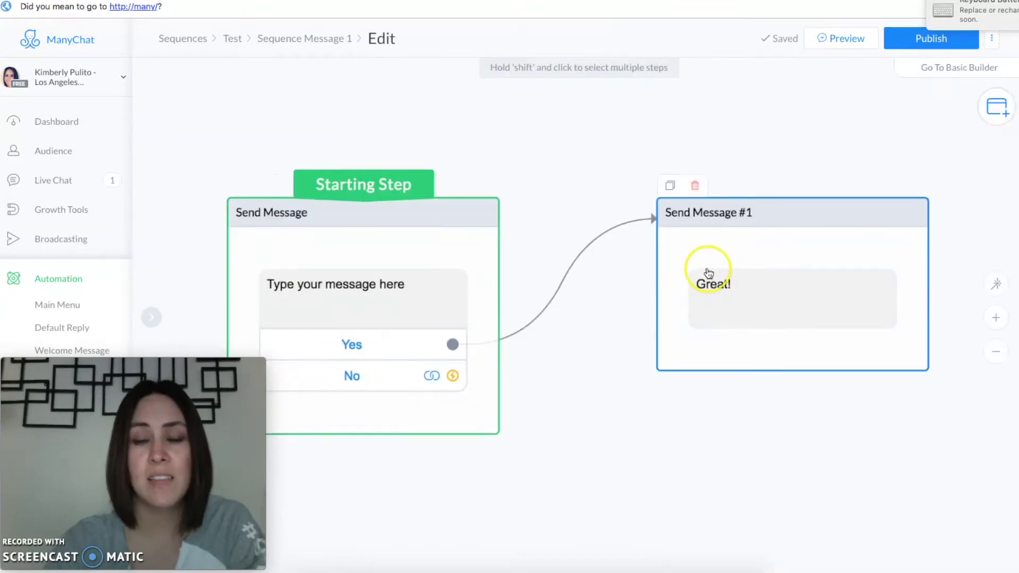
left_click(352, 377)
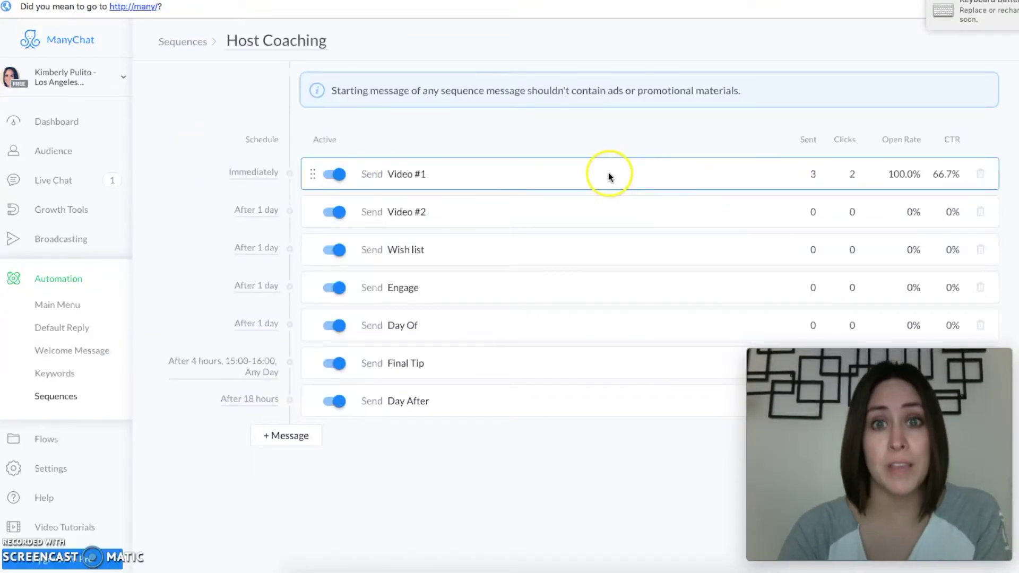
left_click(570, 174)
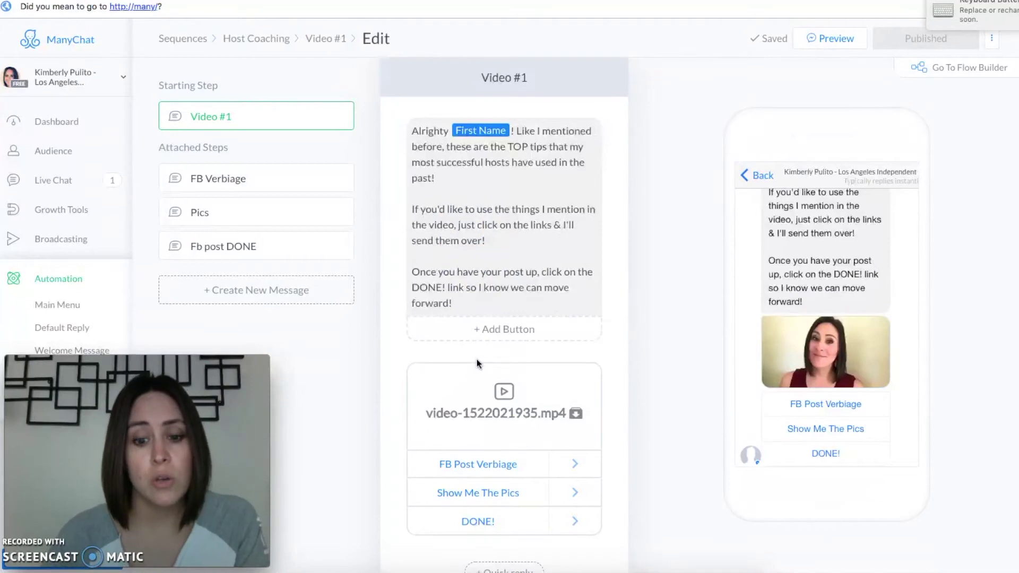
scroll(480, 391, "down", 1)
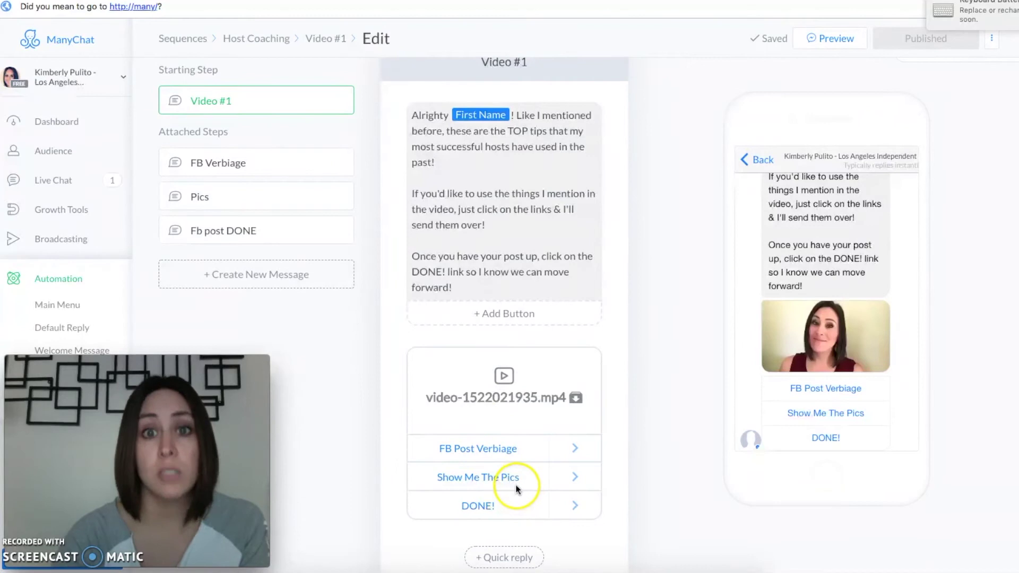
Inspect Video #1's FB Verbiage, Pics and DONE steps in the Flow Builder, then go back.
left_click(942, 60)
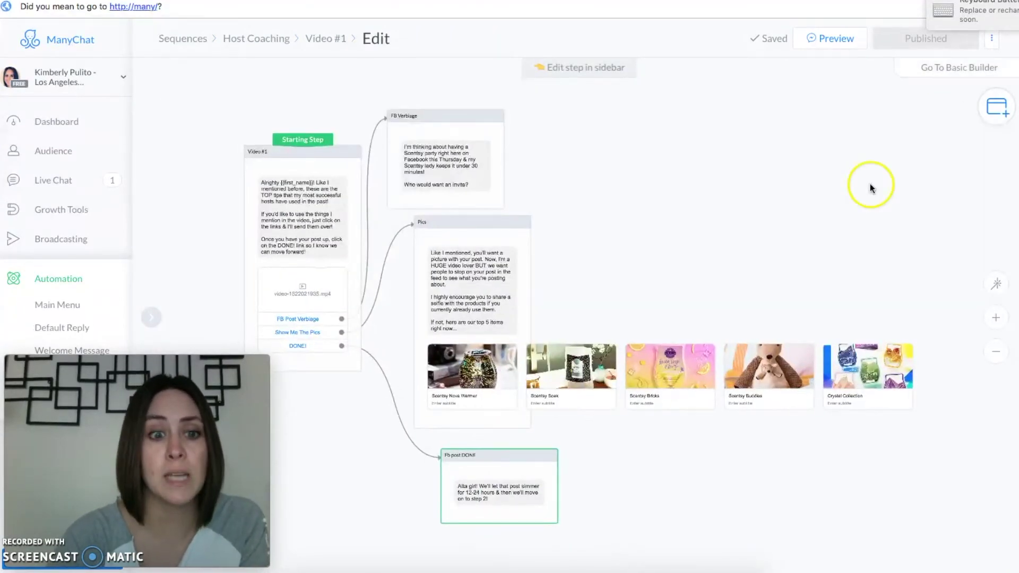
left_click(276, 215)
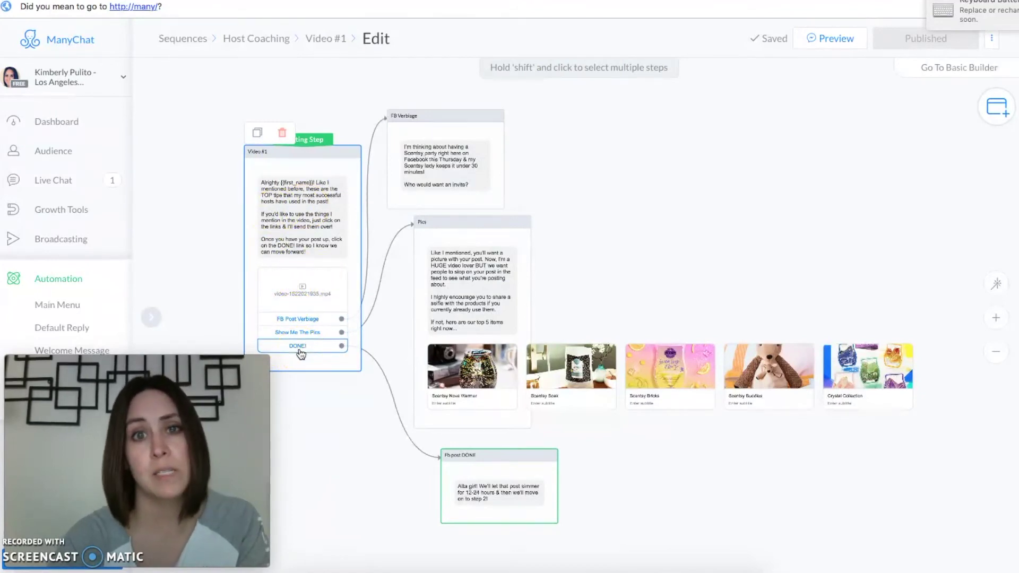
left_click(423, 170)
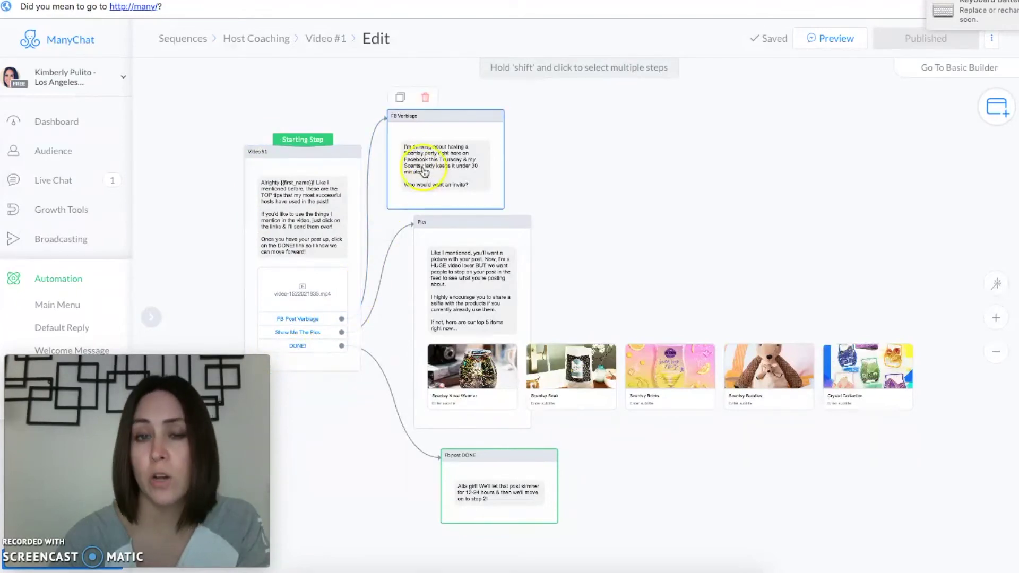
left_click(336, 331)
left_click(419, 289)
left_click(473, 348)
left_click(455, 484)
left_click(645, 499)
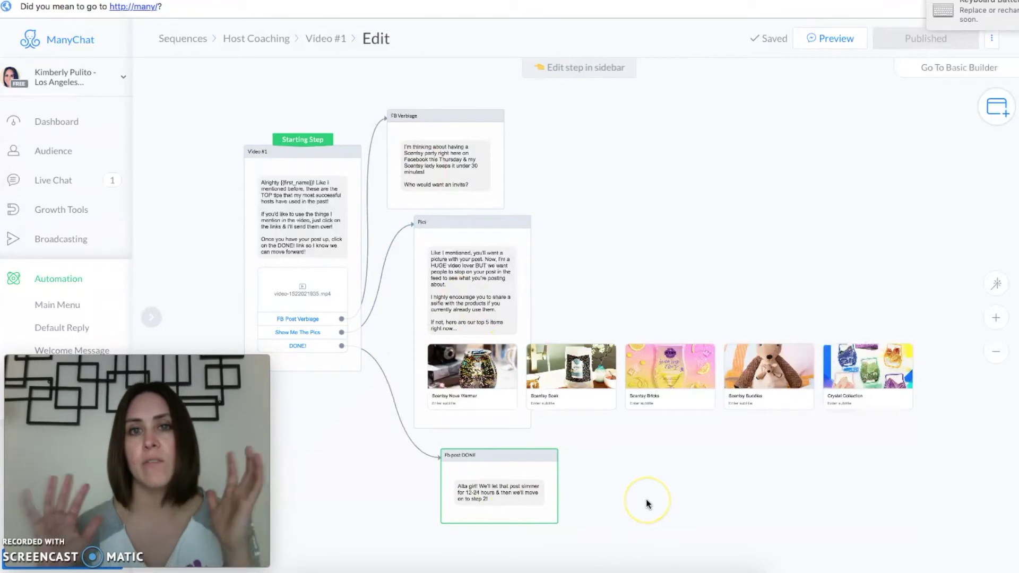
key("alt+Left")
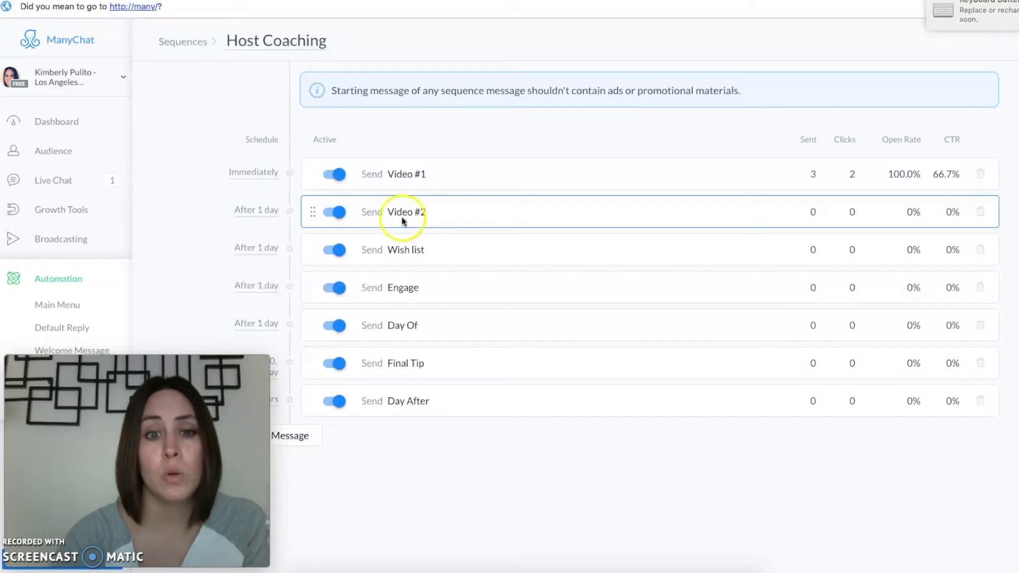
Open a subscriber's profile from the Audience list to check their tags and sequences.
left_click(379, 209)
left_click(410, 365)
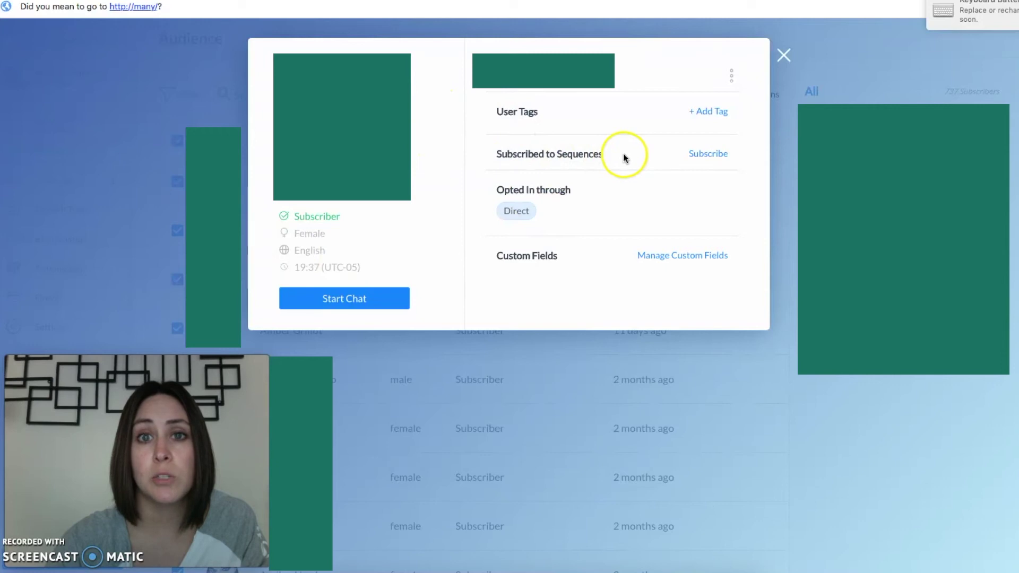
Subscribe this contact to the Host Coaching sequence.
left_click(709, 154)
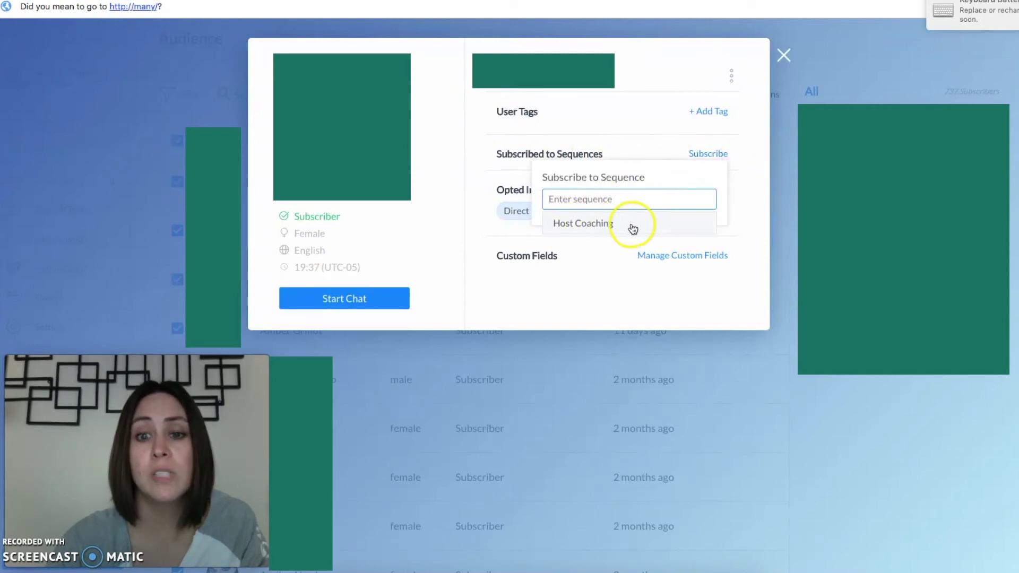
key("Return")
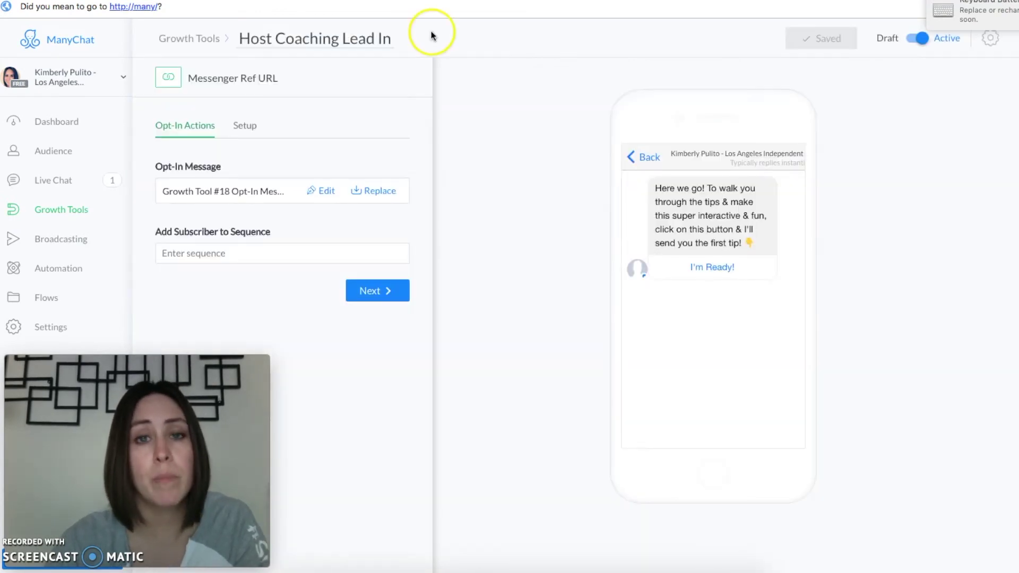
Edit the opt-in message and confirm its I'm Ready button subscribes to Host Coaching.
left_click(325, 191)
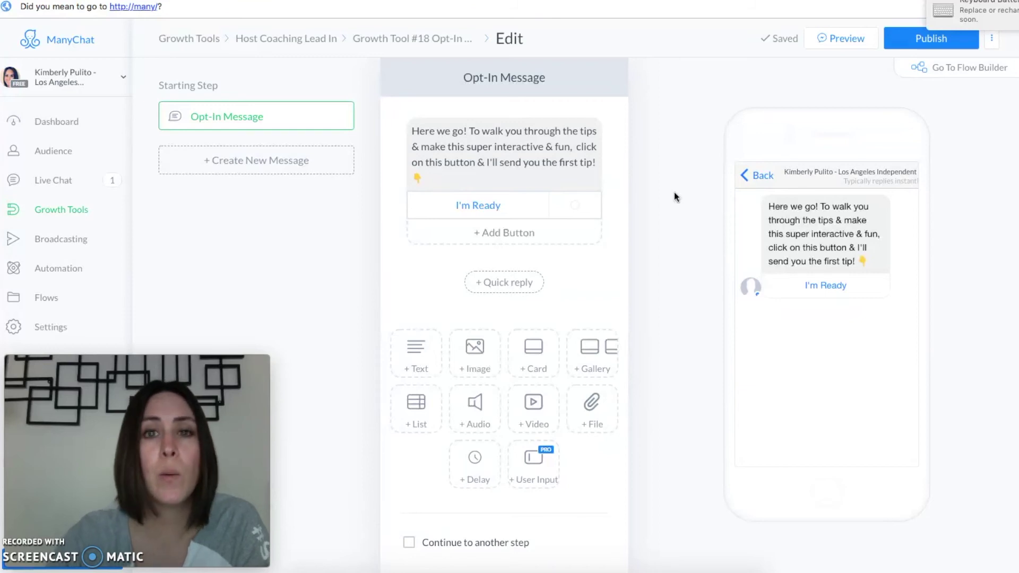
left_click(537, 184)
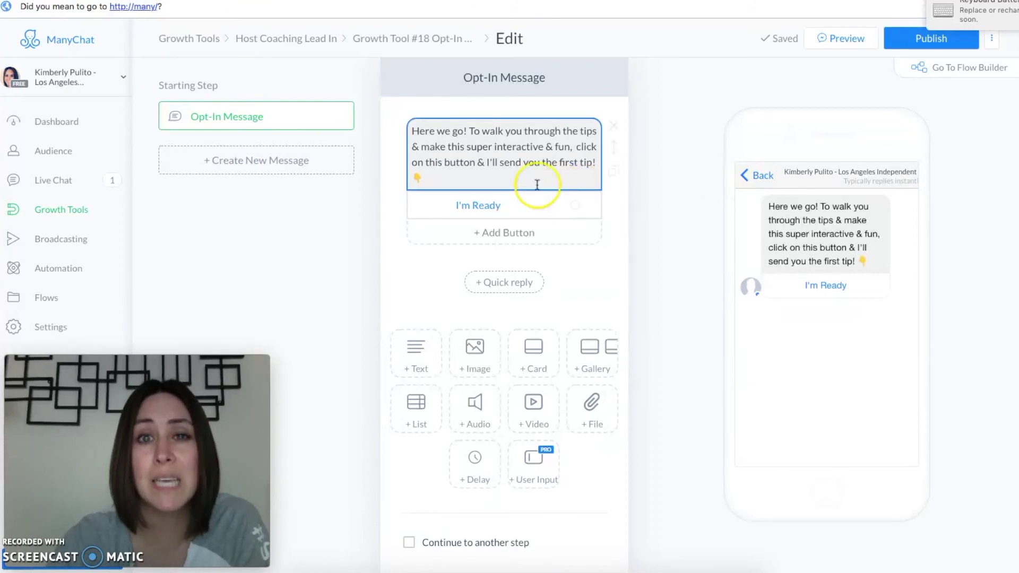
left_click(511, 207)
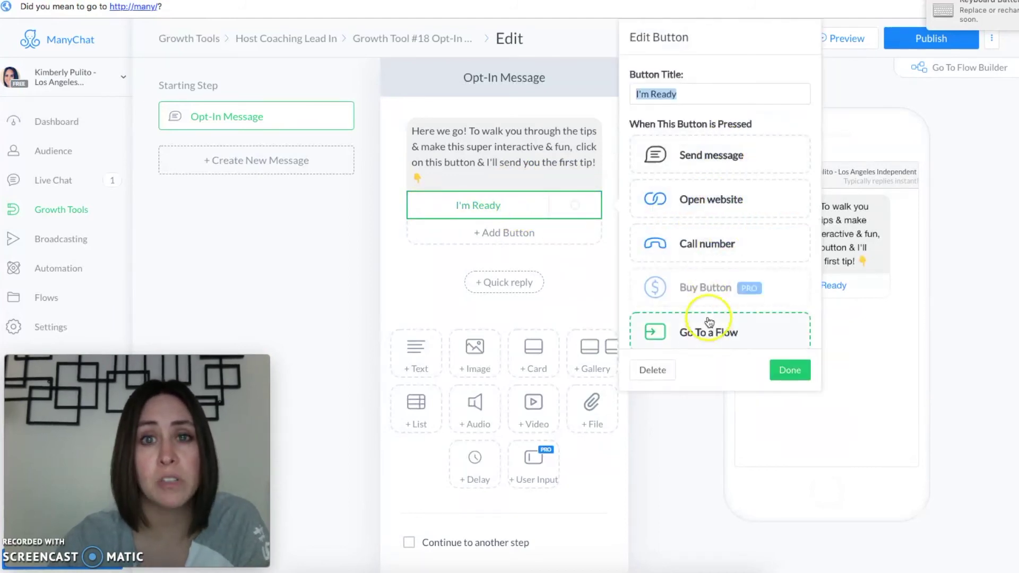
scroll(708, 153, "down", 3)
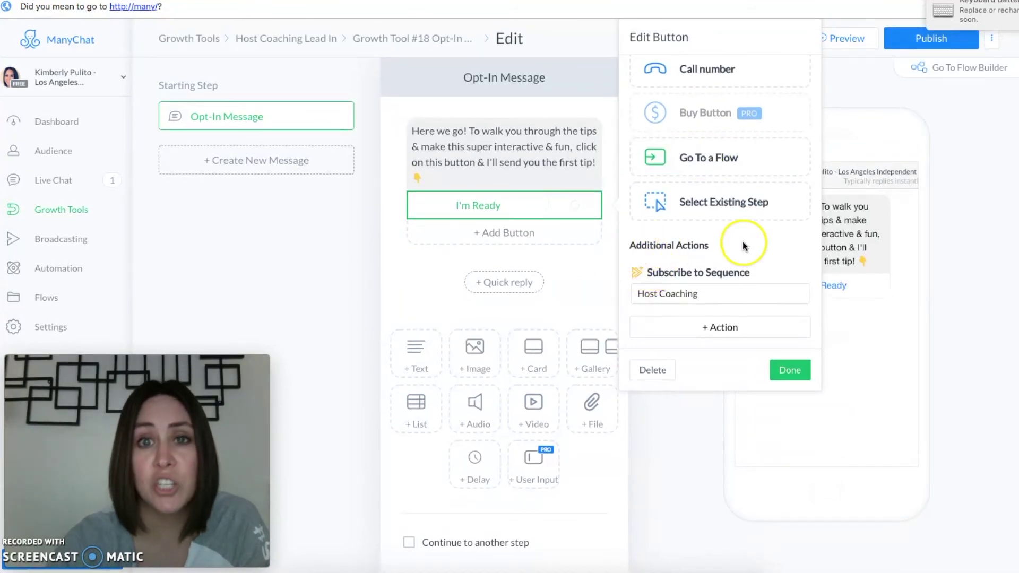
left_click(714, 327)
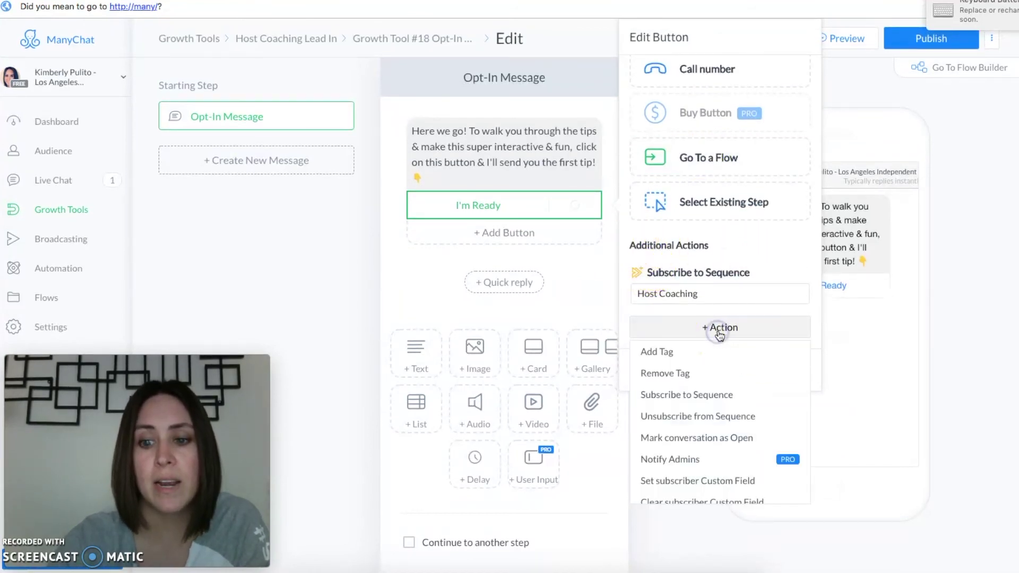
scroll(695, 388, "down", 2)
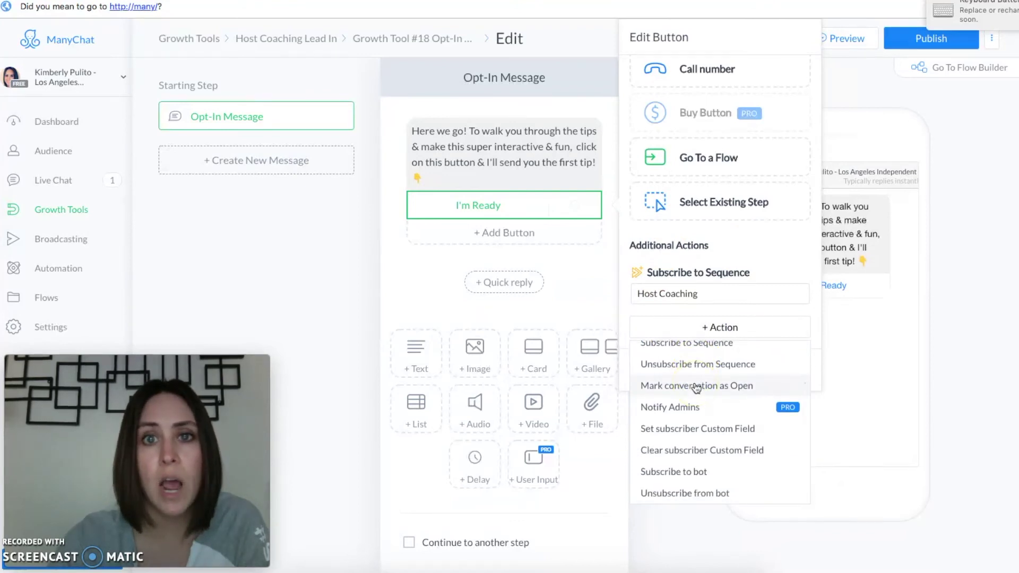
scroll(696, 389, "up", 2)
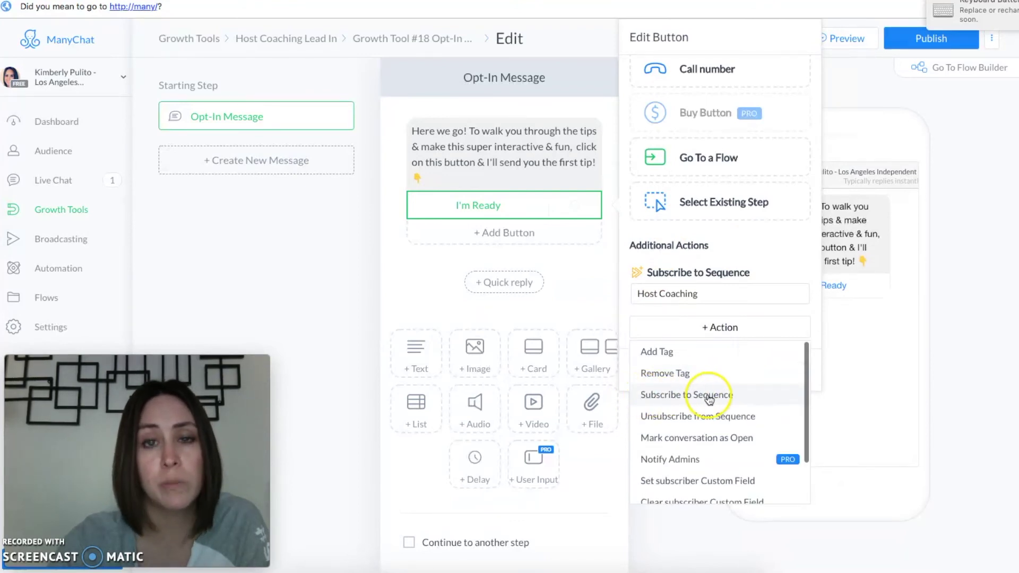
left_click(736, 317)
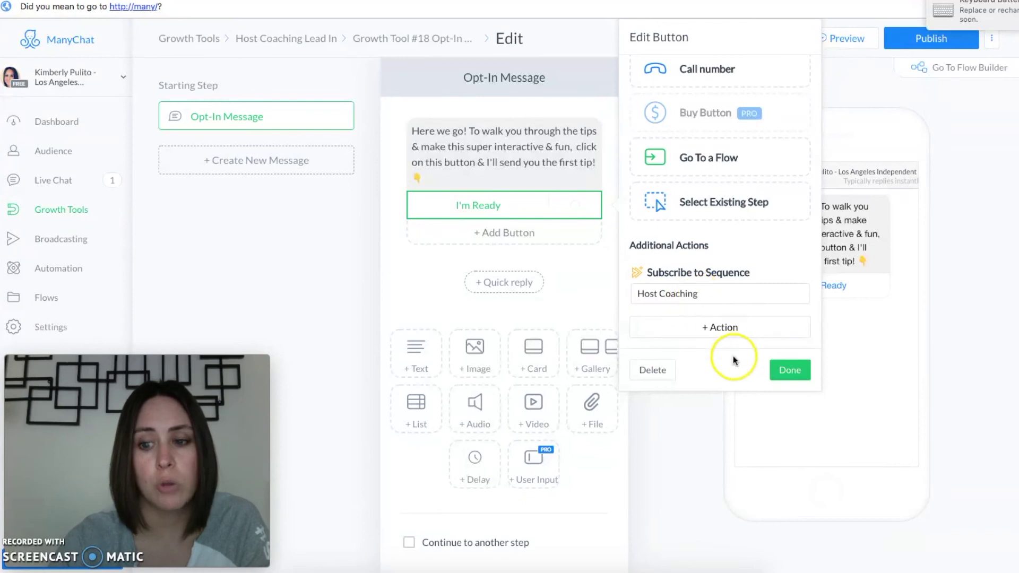
left_click(784, 372)
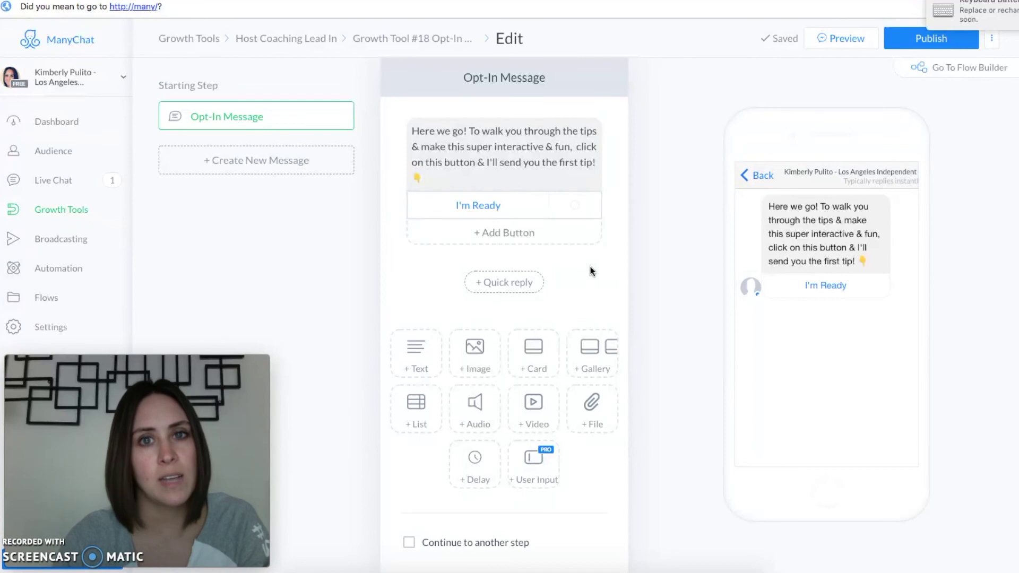
Publish the opt-in message and check the Host Coaching Lead In tool's Messenger Ref URL setup.
left_click(899, 39)
left_click(281, 43)
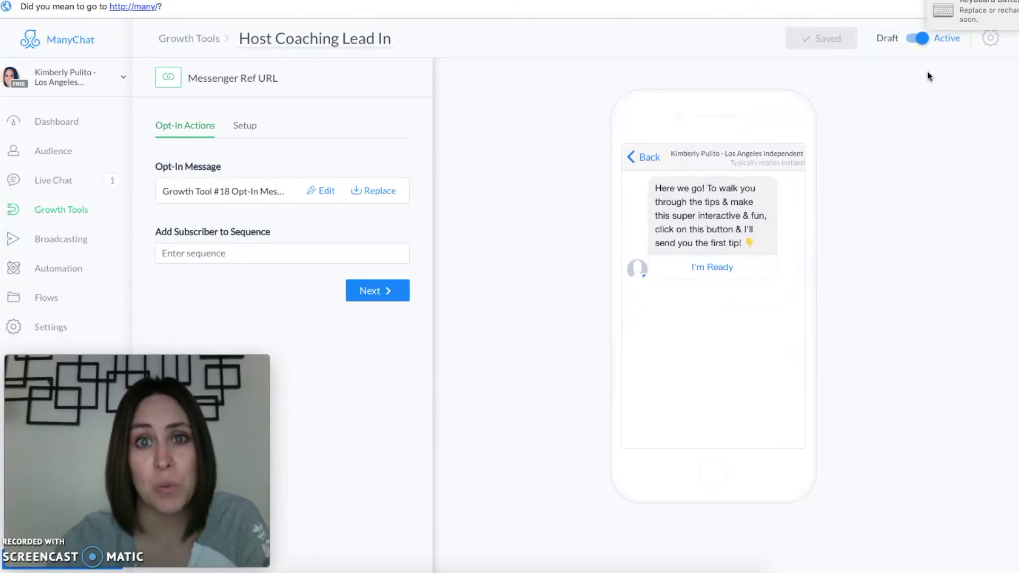
left_click(246, 130)
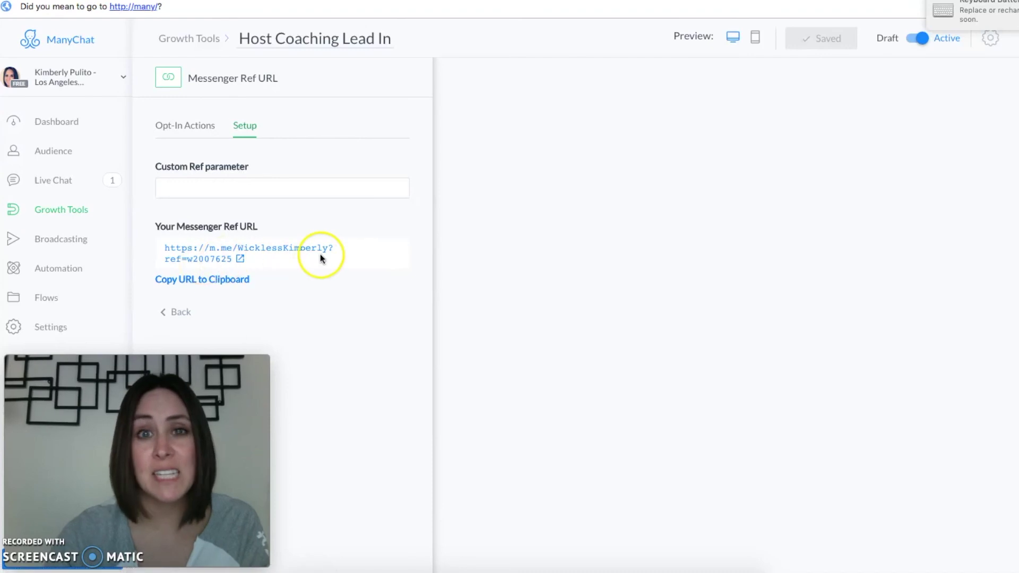
left_click(196, 127)
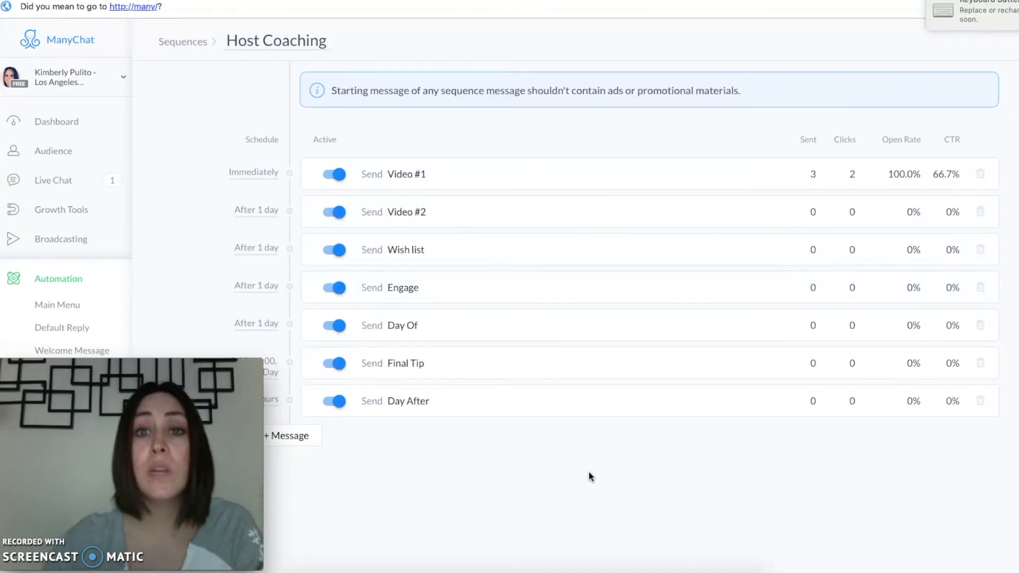
left_click(739, 400)
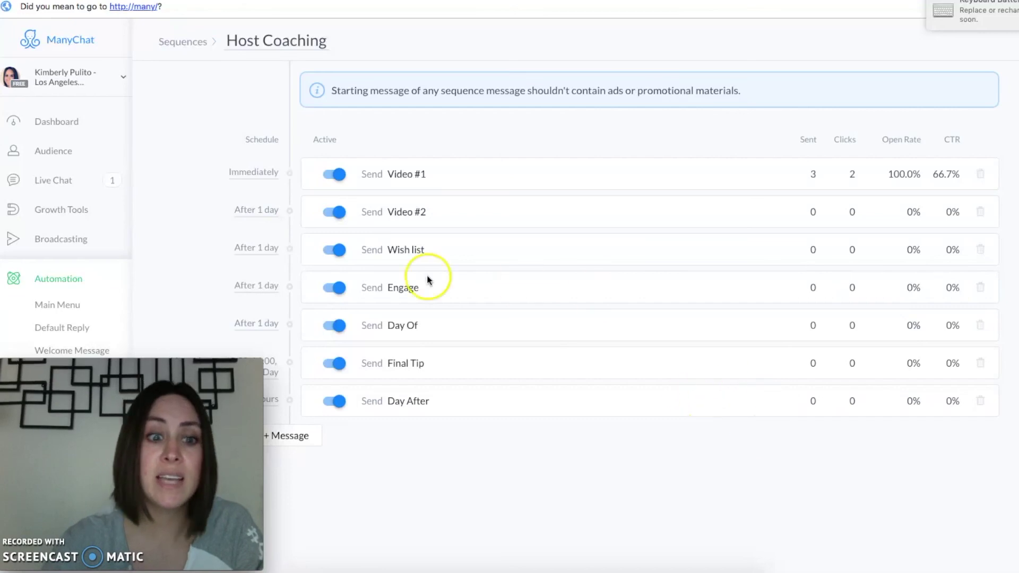